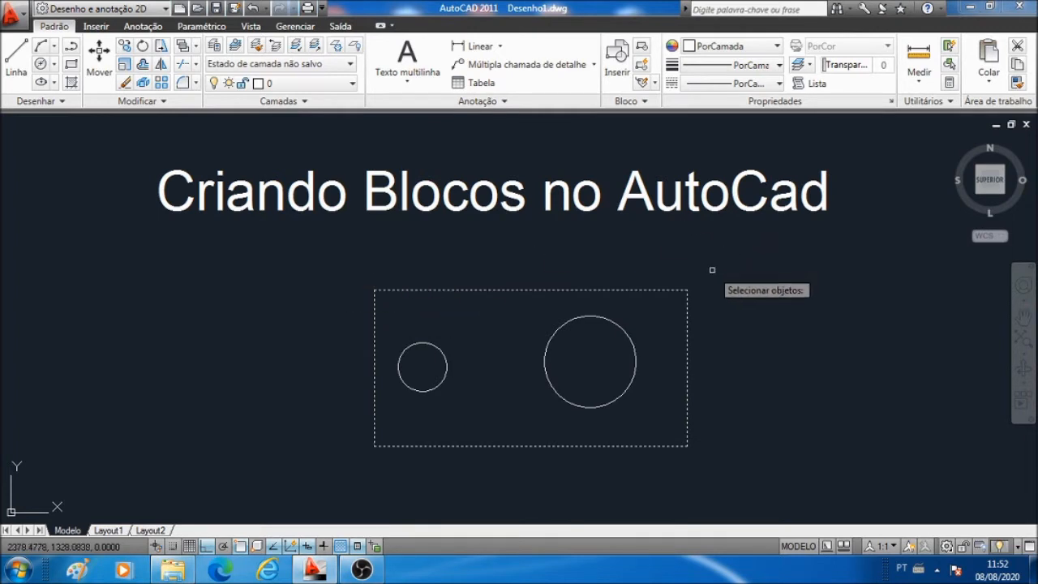
# Step: Select the rectangle and its two circles and convert them into the block Teste 3
pyautogui.click(665, 414)
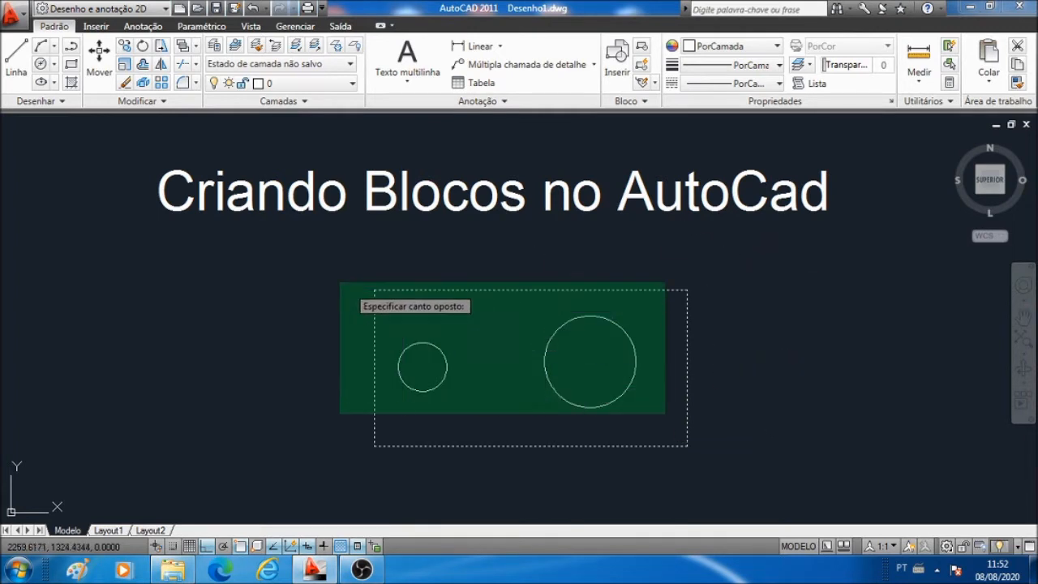
pyautogui.click(321, 269)
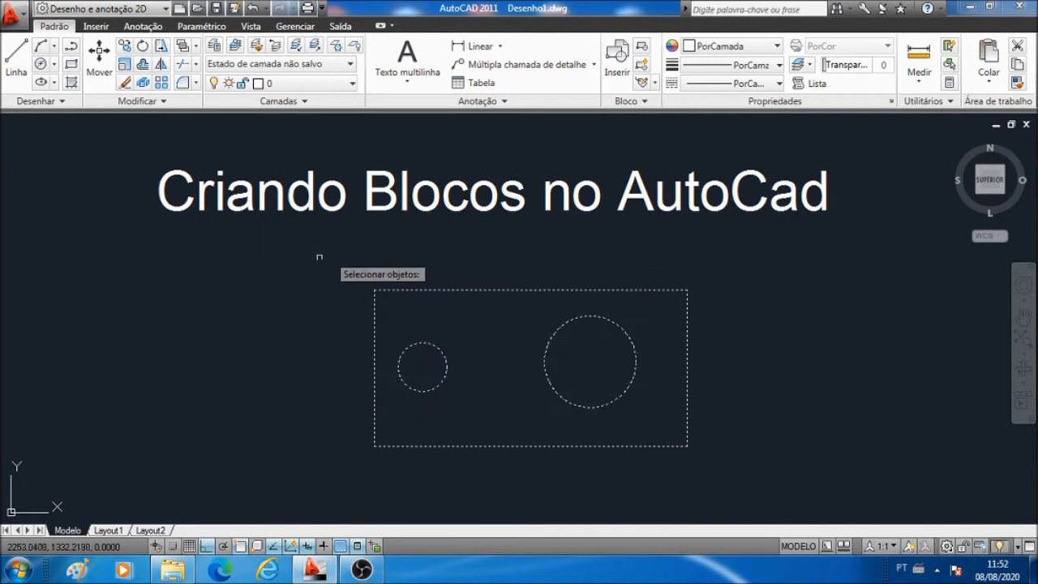
pyautogui.press('Return')
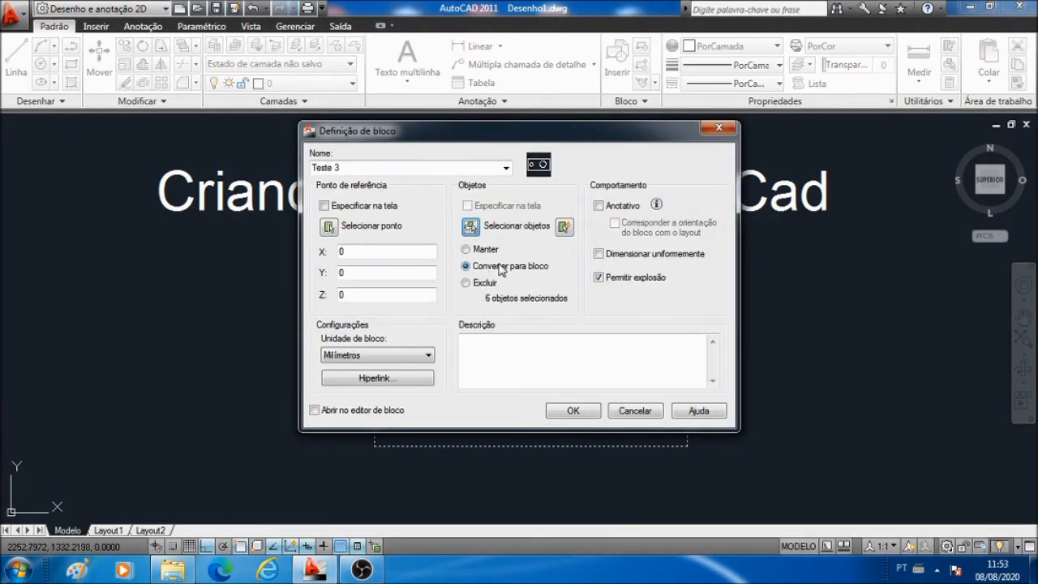
pyautogui.click(588, 412)
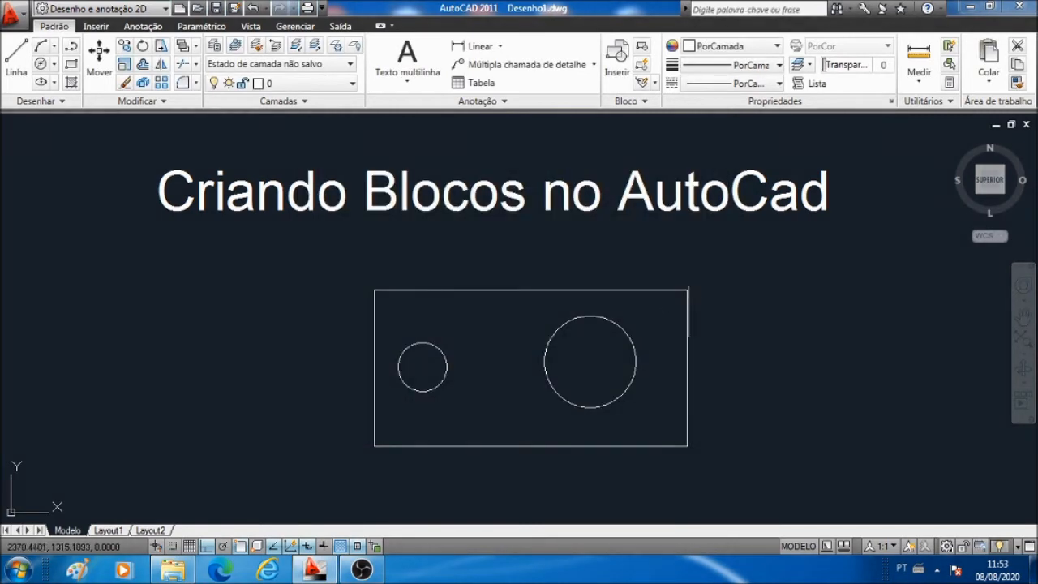
pyautogui.click(688, 307)
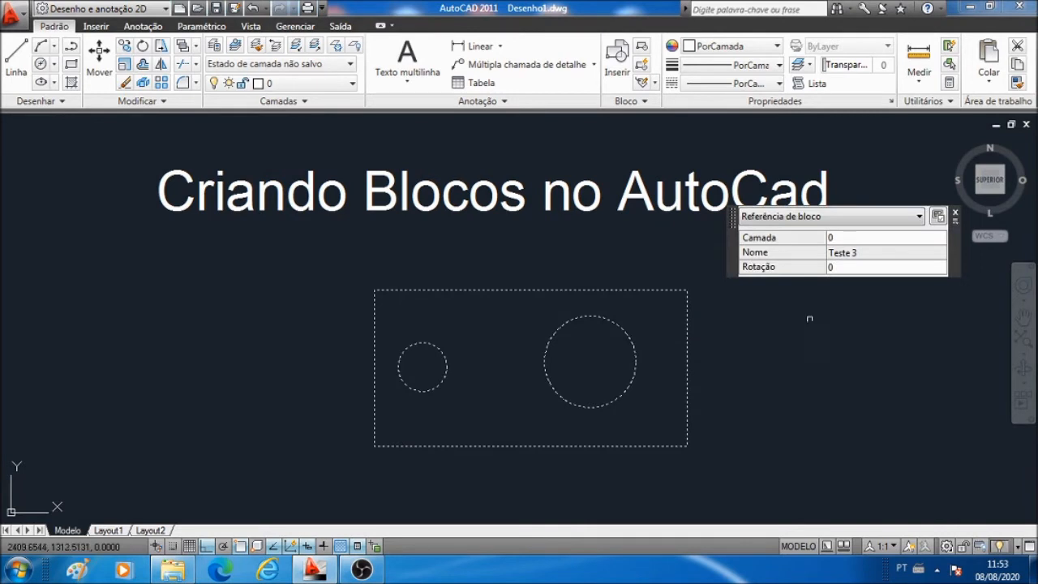
pyautogui.press('Escape')
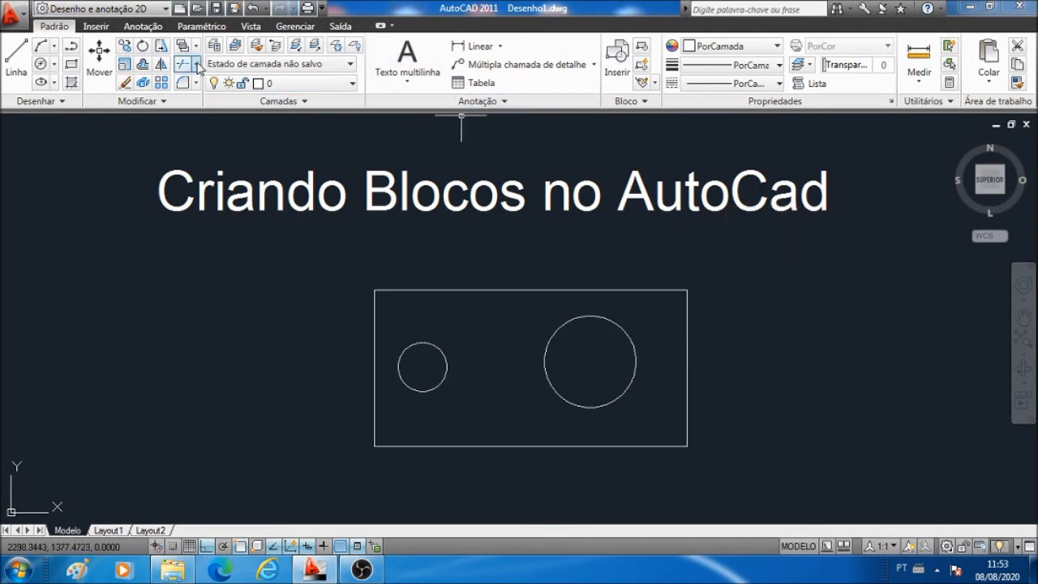
# Step: Move the Teste 3 block about 52 units straight to the left
pyautogui.click(99, 69)
pyautogui.click(382, 459)
pyautogui.click(335, 417)
pyautogui.press('Return')
pyautogui.click(288, 412)
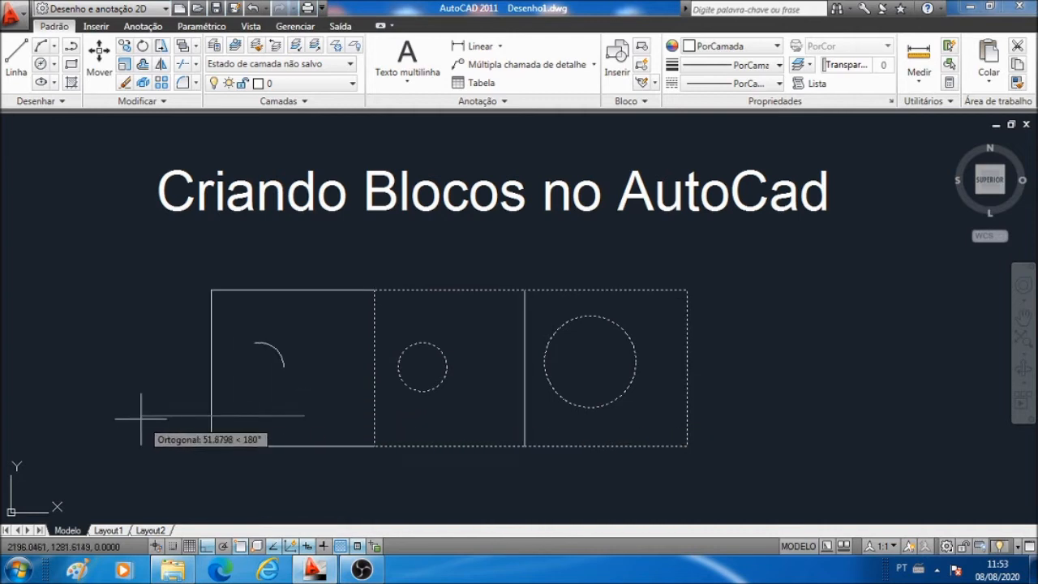
pyautogui.click(133, 412)
# Step: Move the Teste 3 block horizontally back to the right, below the title text
pyautogui.click(100, 70)
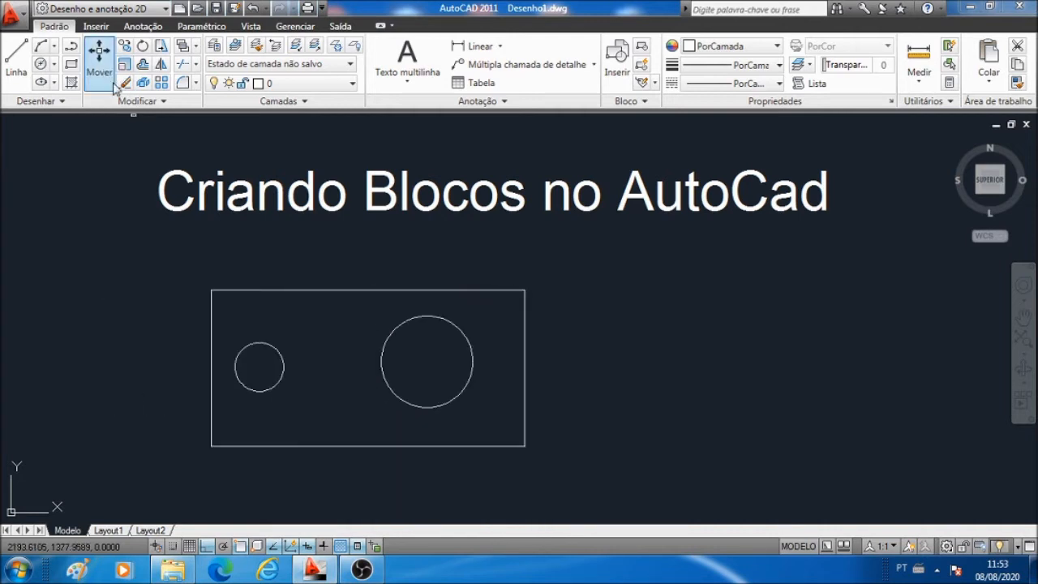
pyautogui.click(550, 295)
pyautogui.press('Return')
pyautogui.click(476, 250)
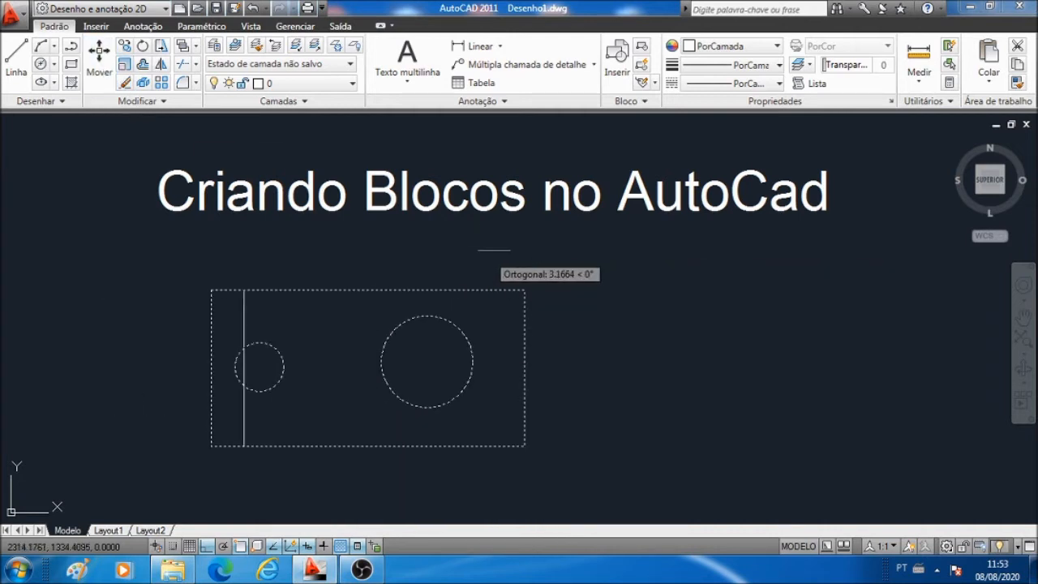
pyautogui.click(656, 254)
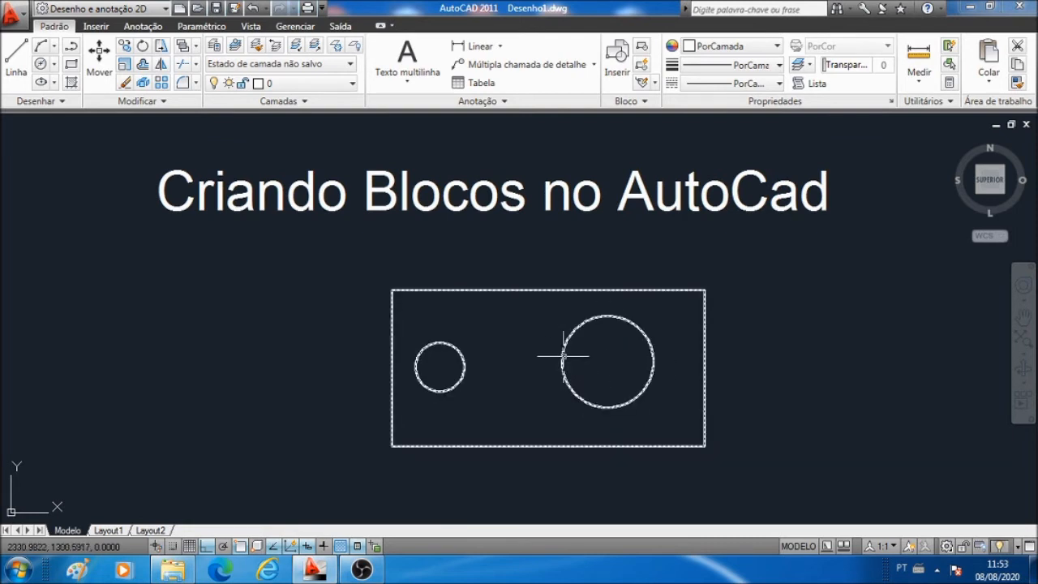
# Step: Open the definition of block Teste 3 in the Block Editor
pyautogui.click(562, 354)
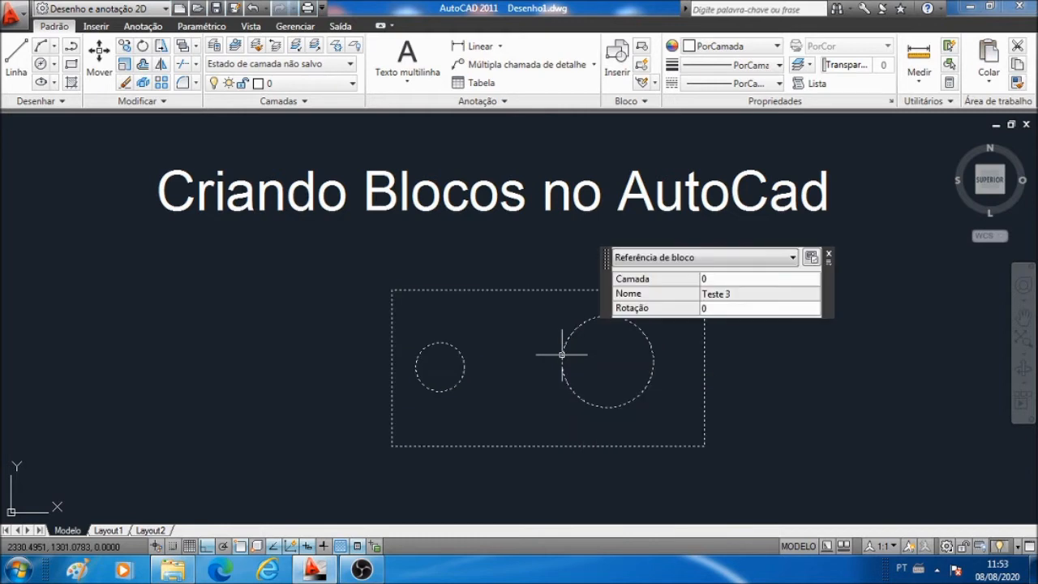
pyautogui.press('Escape')
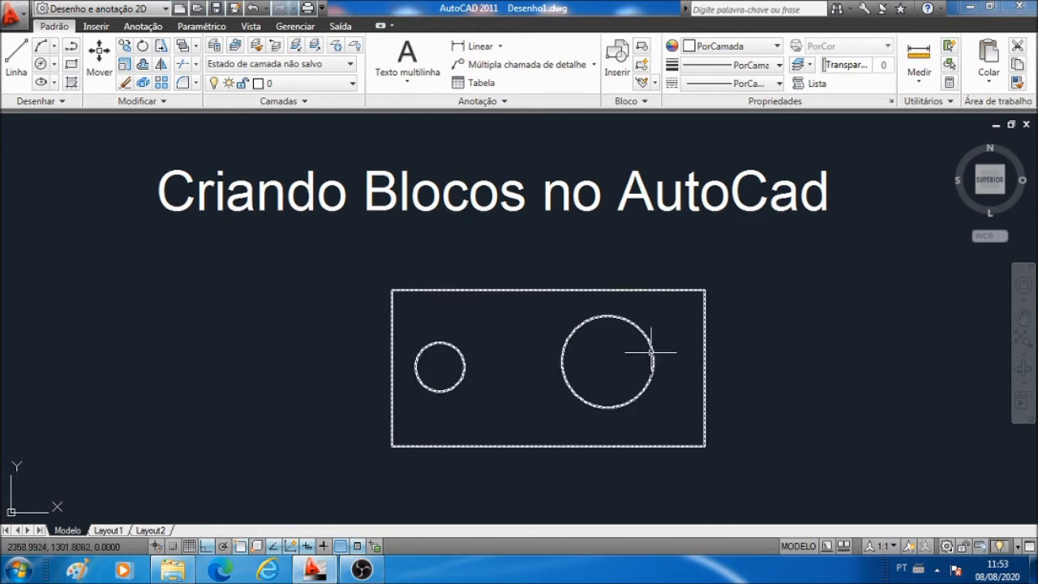
pyautogui.click(655, 352)
pyautogui.press('Escape')
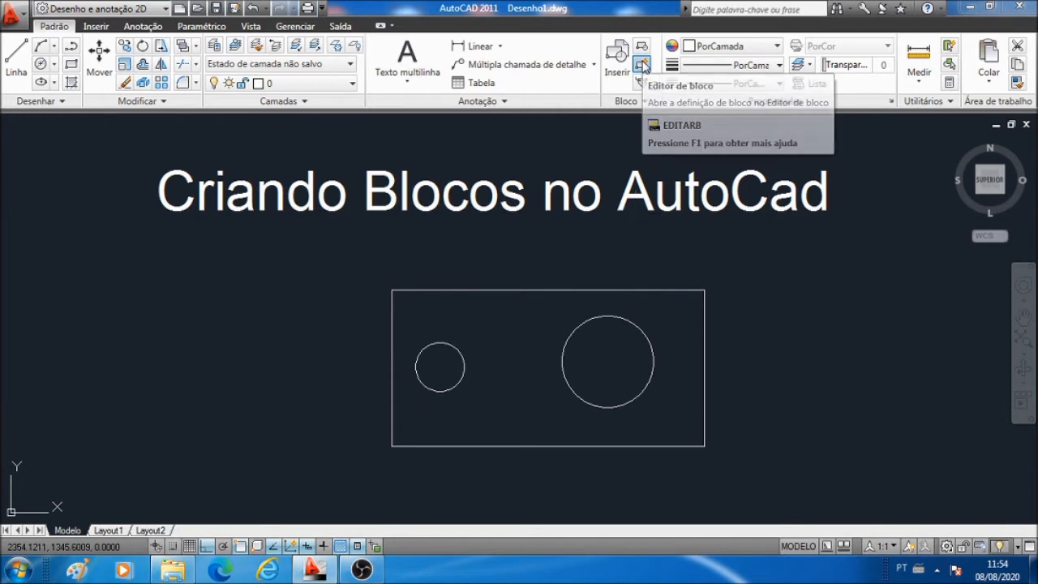
pyautogui.click(642, 65)
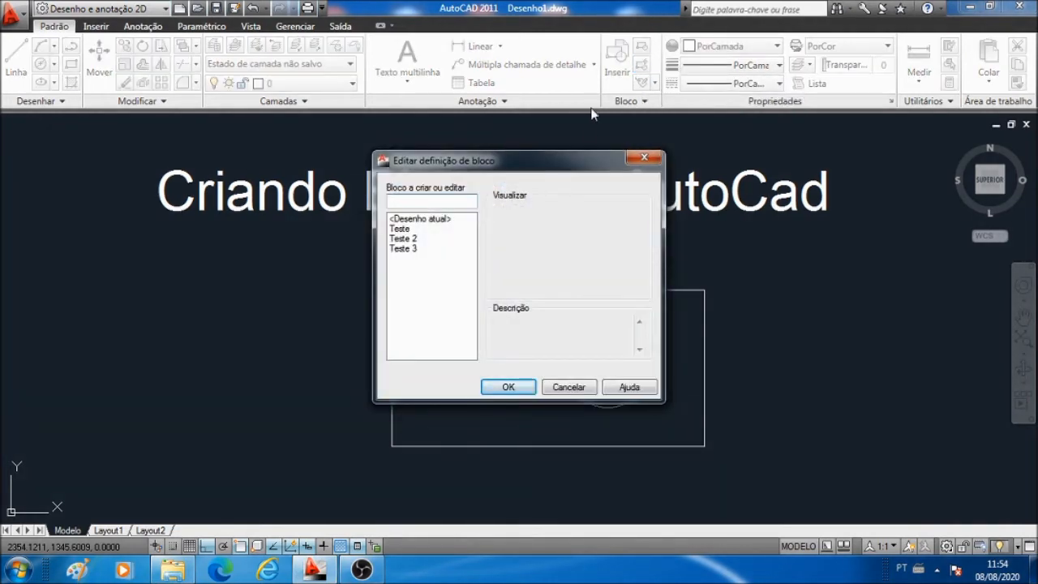
pyautogui.doubleClick(412, 249)
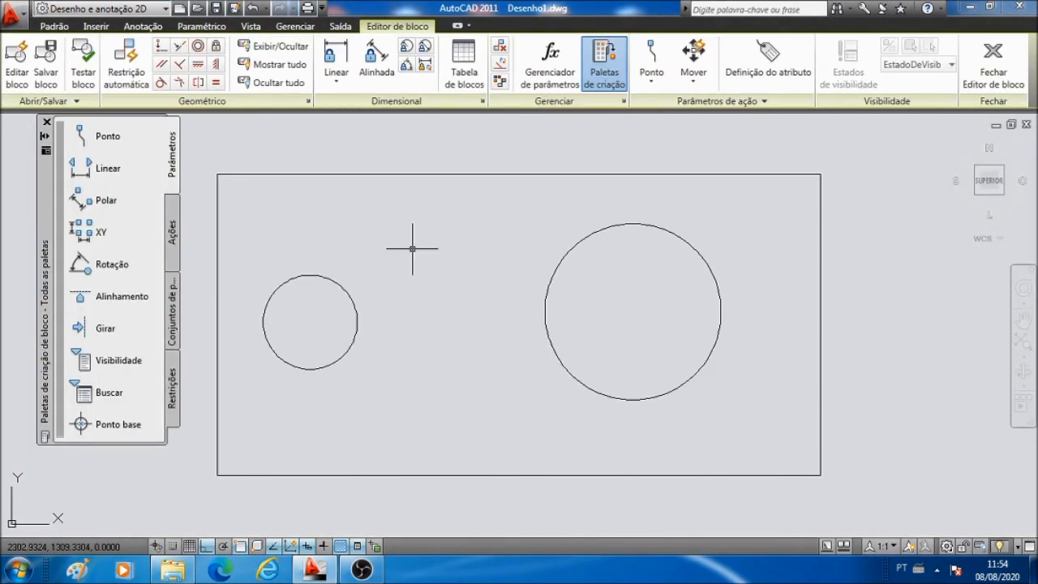
# Step: Delete the large circle in the right half of the rectangle
pyautogui.click(573, 248)
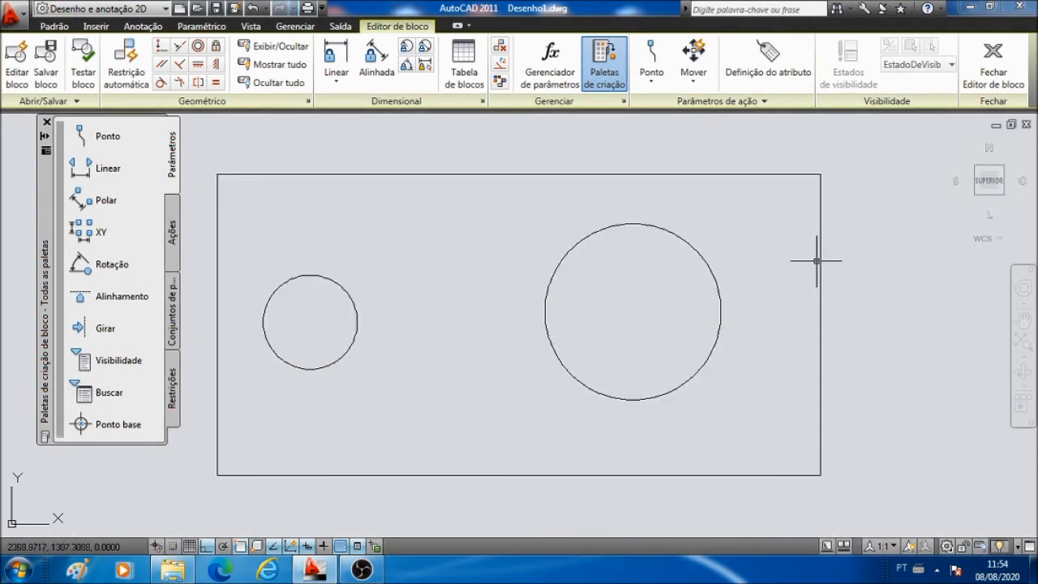
pyautogui.click(712, 420)
pyautogui.click(592, 325)
pyautogui.press('Delete')
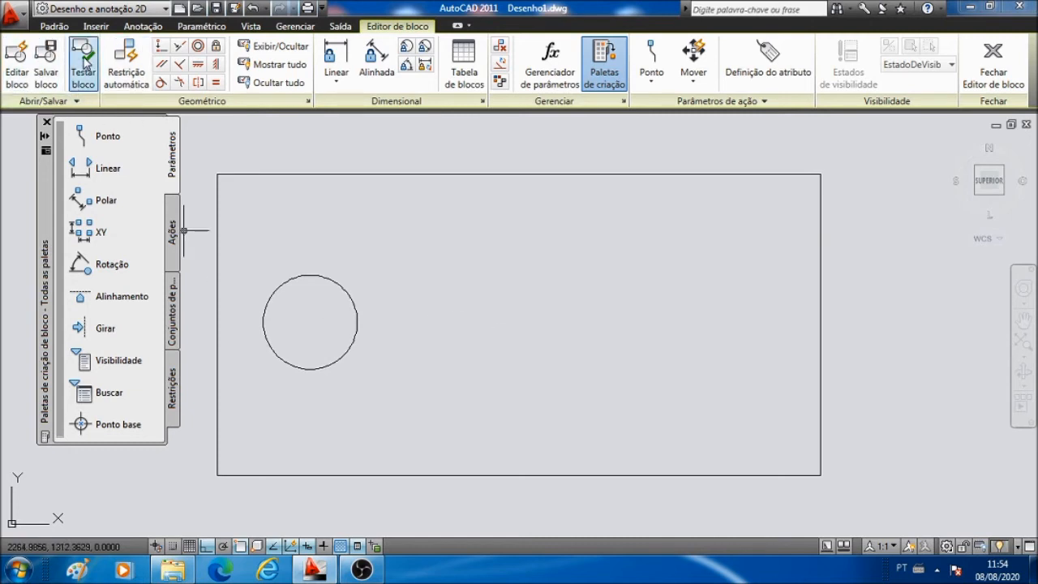
# Step: Draw a small circle near the middle of the rectangle's upper edge and a larger one below it to the right
pyautogui.click(55, 27)
pyautogui.click(41, 65)
pyautogui.click(475, 228)
pyautogui.click(477, 293)
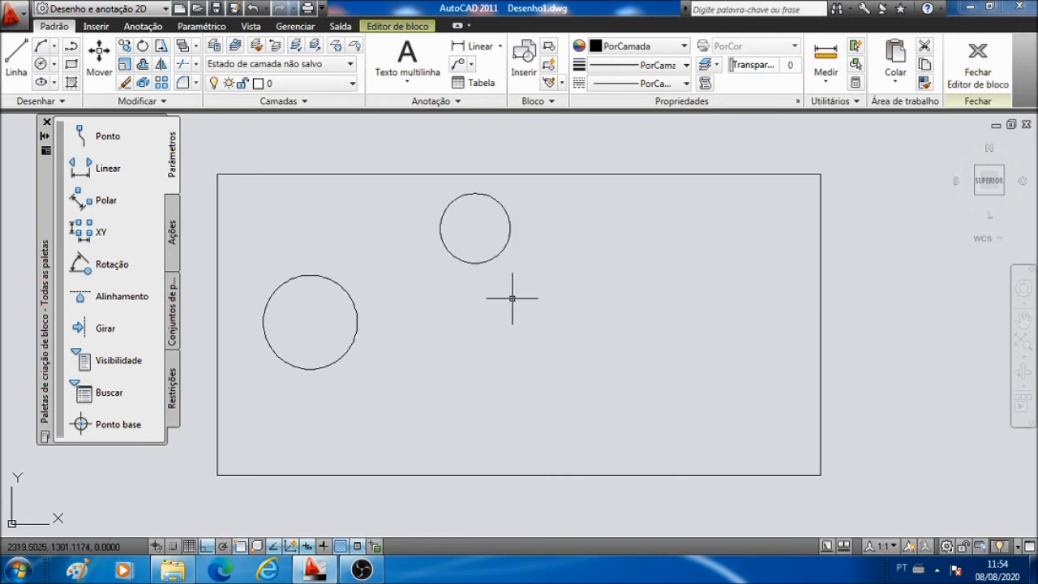
pyautogui.press('space')
pyautogui.click(575, 349)
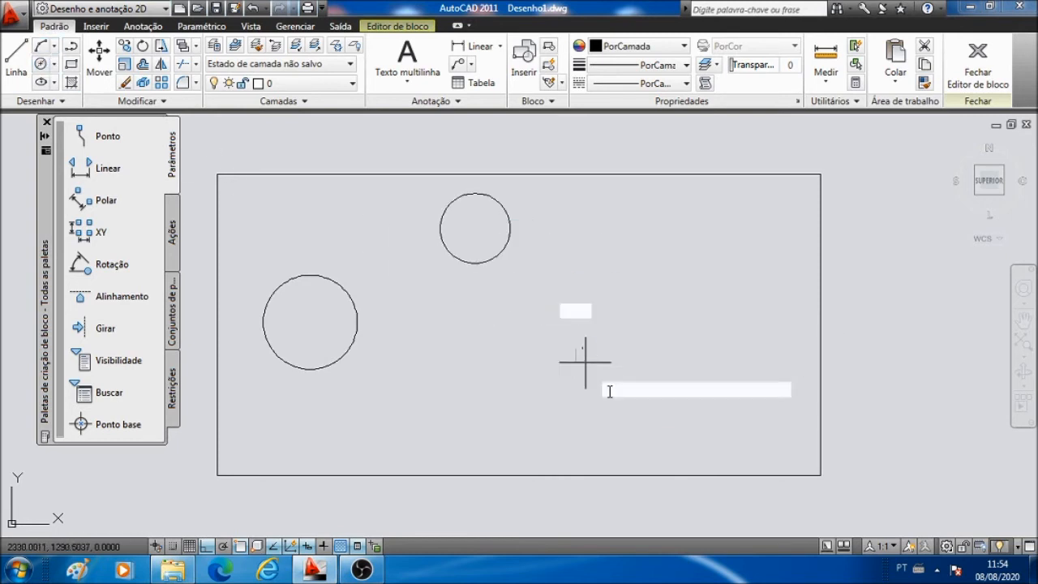
pyautogui.click(670, 419)
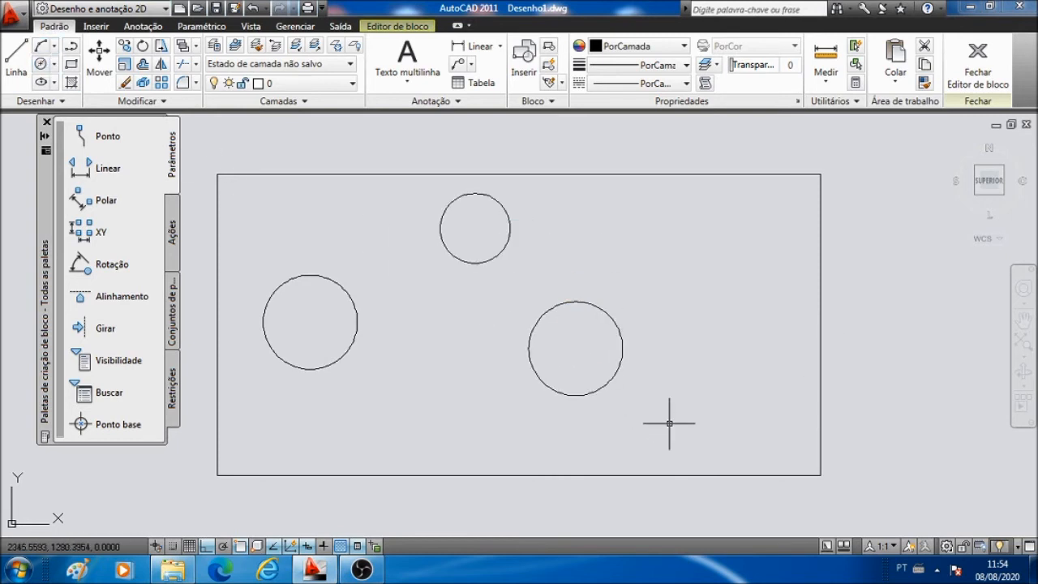
# Step: Add a circle about 12.6 units in diameter in the rectangle's upper right area and close the Block Editor, saving the changes to Teste 3
pyautogui.click(40, 66)
pyautogui.click(734, 250)
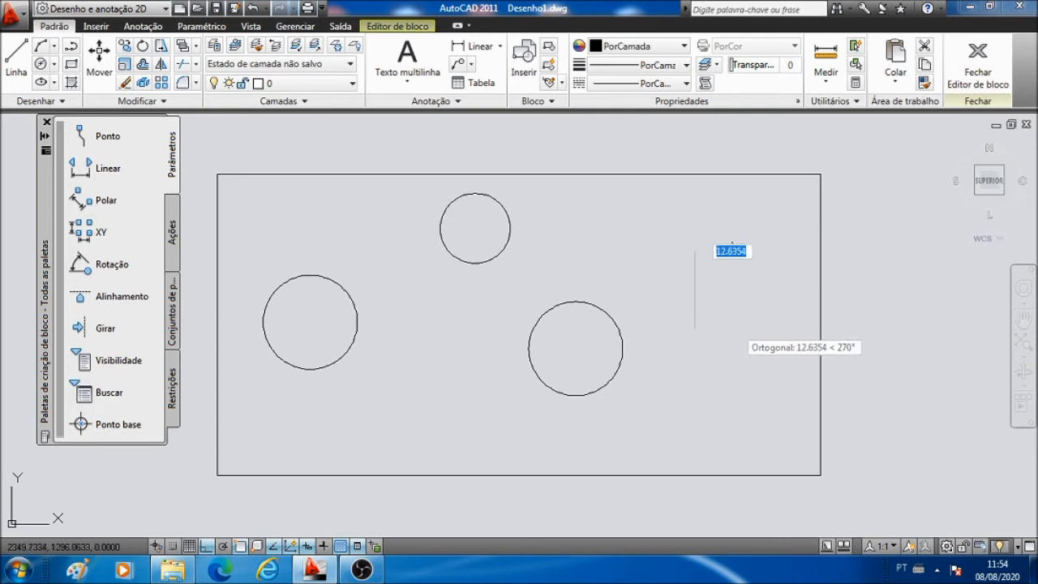
pyautogui.click(736, 328)
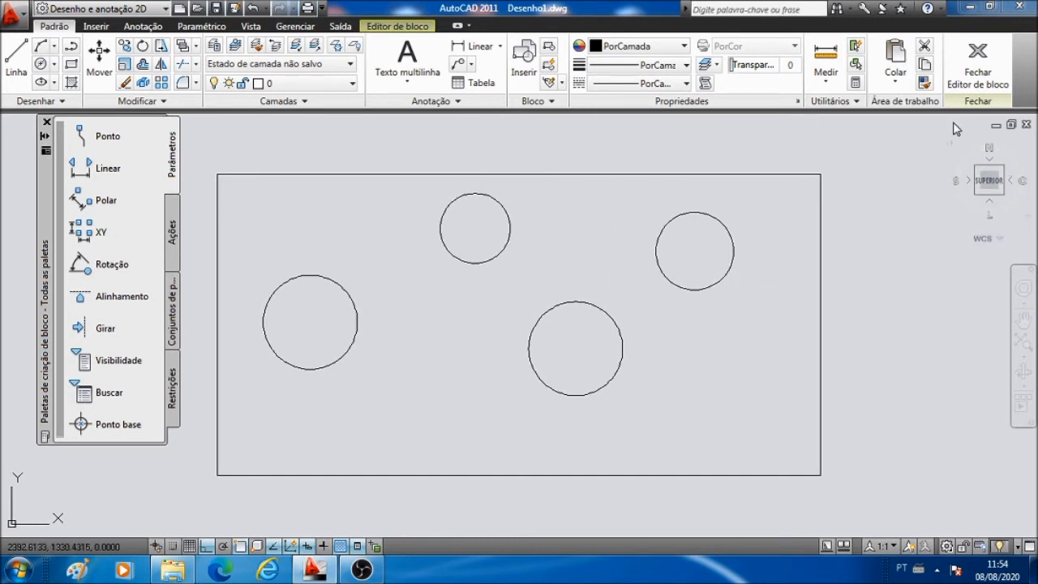
pyautogui.click(978, 73)
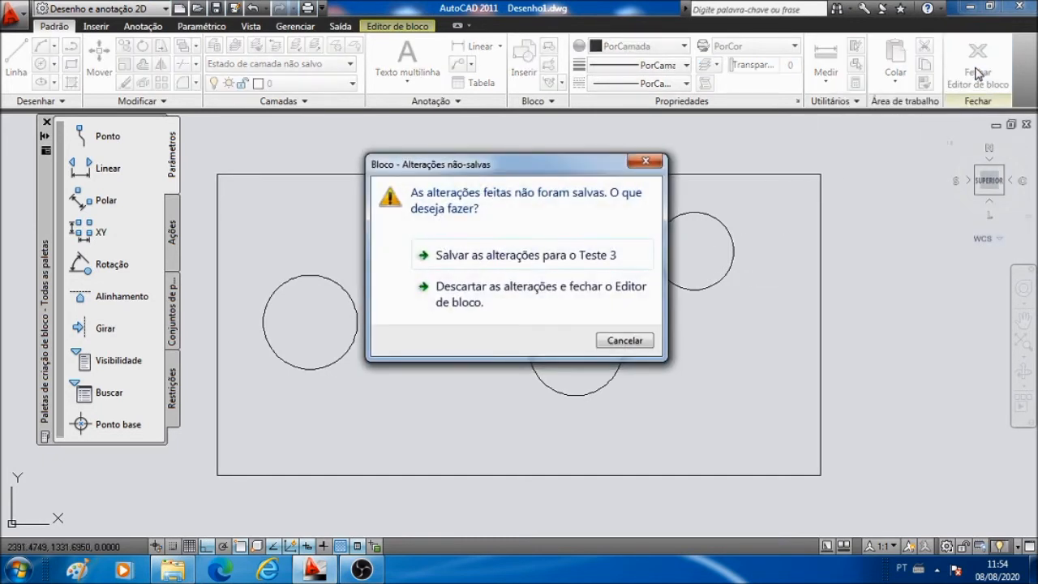
pyautogui.click(535, 256)
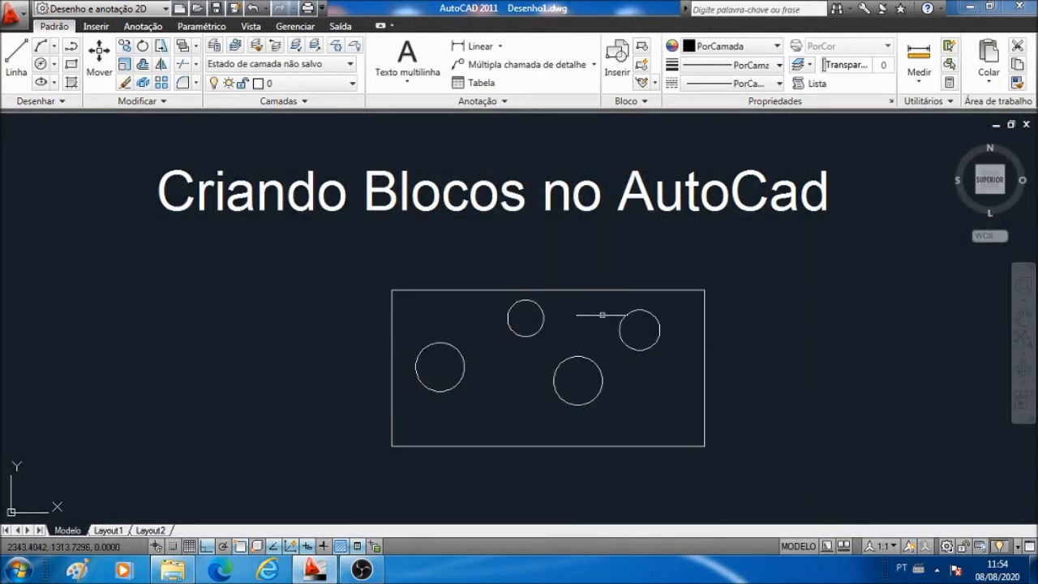
# Step: Move the edited four-circle Teste 3 block horizontally to the left
pyautogui.click(99, 50)
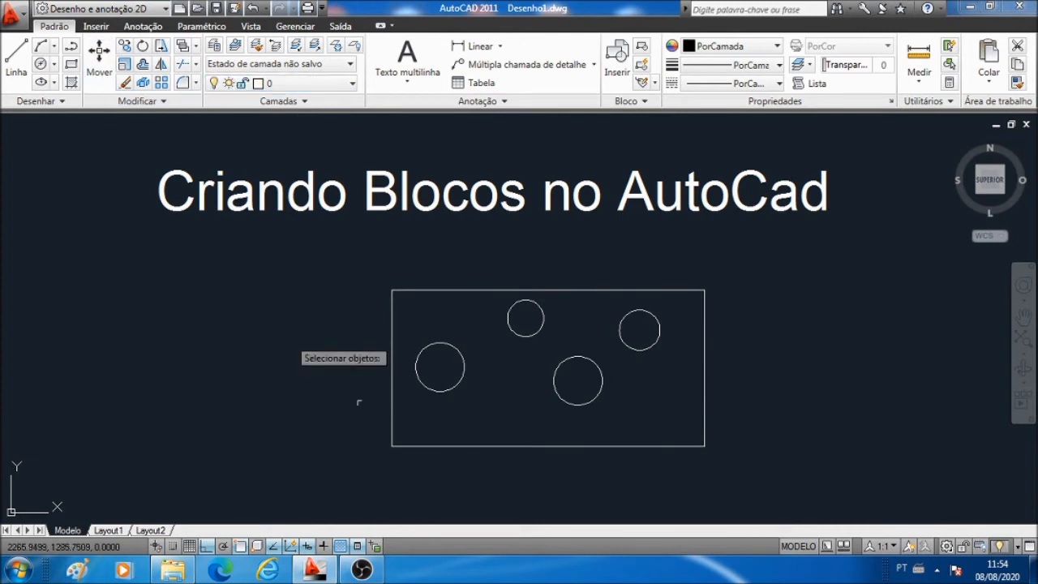
pyautogui.click(464, 473)
pyautogui.click(340, 418)
pyautogui.press('Return')
pyautogui.click(348, 423)
pyautogui.click(211, 425)
# Step: Move the edited Teste 3 block horizontally to the right, past its original position
pyautogui.click(99, 52)
pyautogui.click(581, 463)
pyautogui.click(531, 408)
pyautogui.press('Return')
pyautogui.click(532, 423)
pyautogui.click(721, 423)
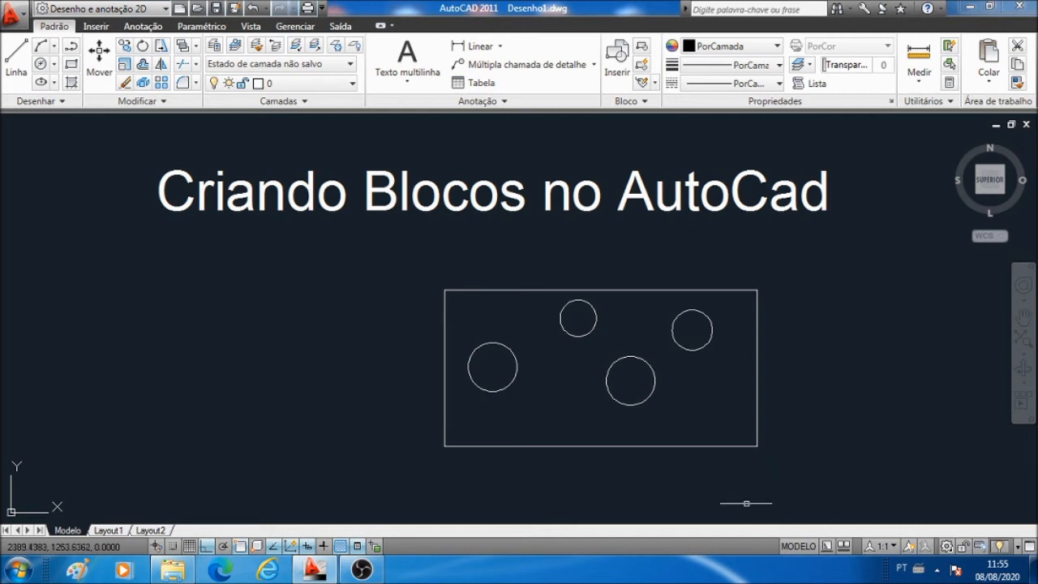
# Step: Explode the Teste 3 block into separate lines and circles
pyautogui.click(808, 467)
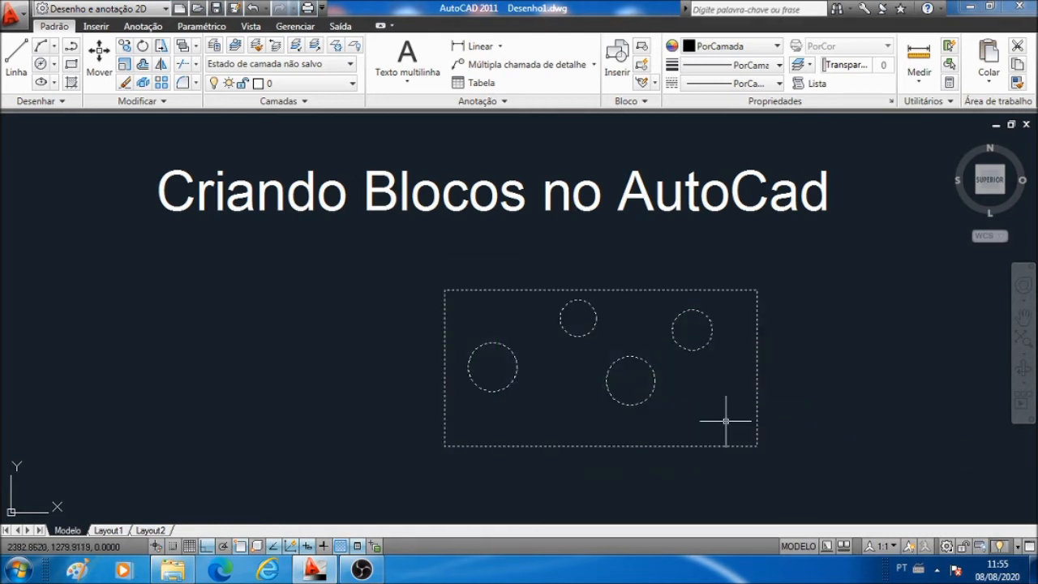
pyautogui.click(722, 413)
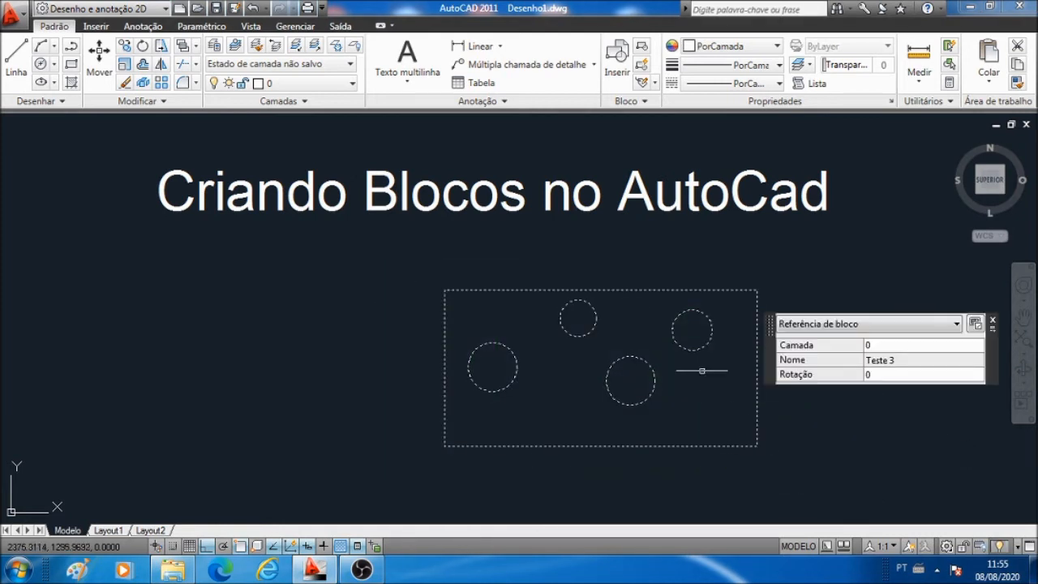
pyautogui.click(143, 82)
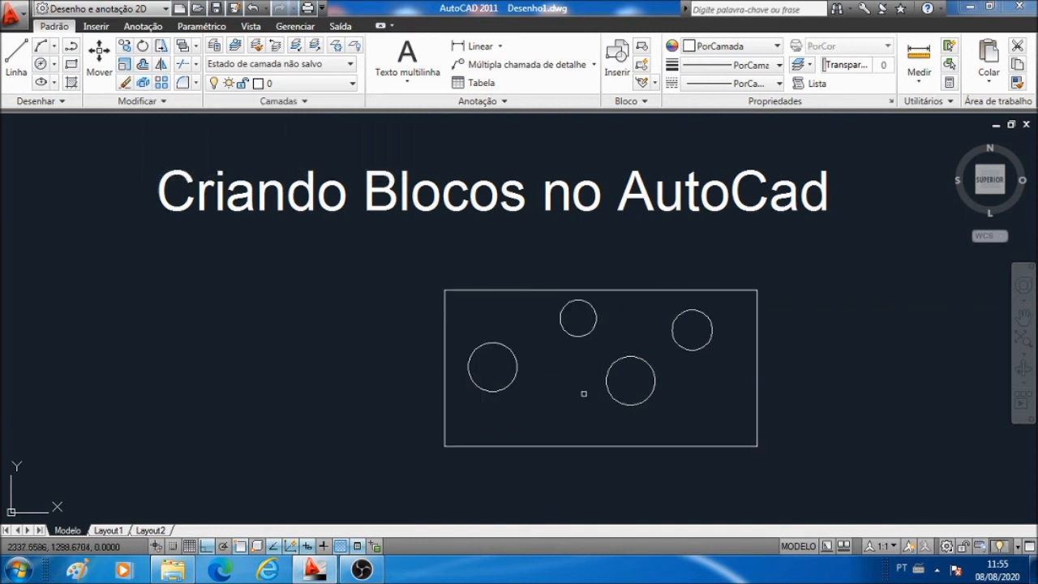
# Step: Move the rectangle's left and bottom lines together horizontally to the left
pyautogui.click(99, 55)
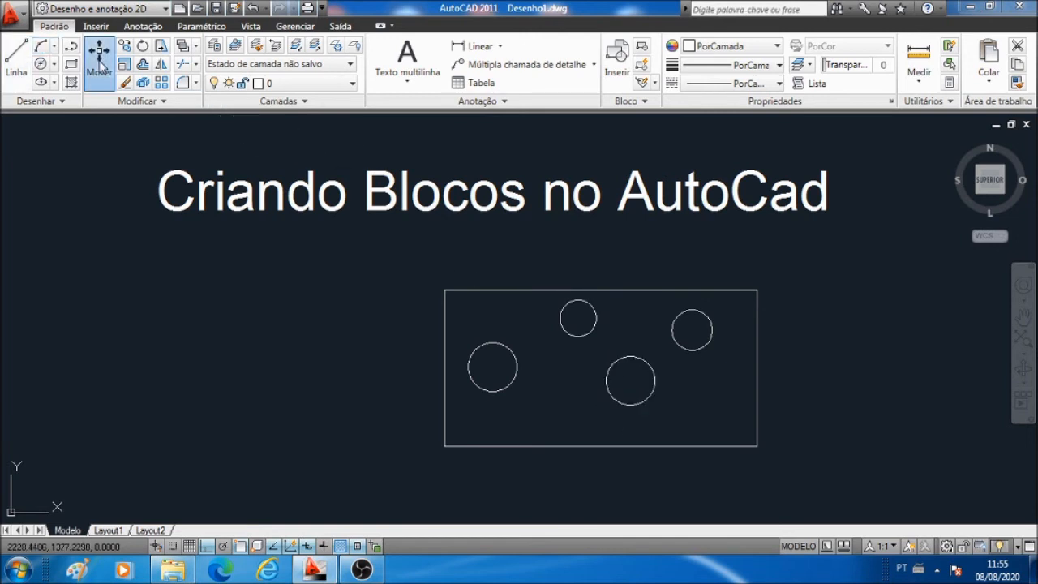
pyautogui.click(445, 323)
pyautogui.click(510, 446)
pyautogui.press('Return')
pyautogui.click(393, 408)
pyautogui.click(274, 408)
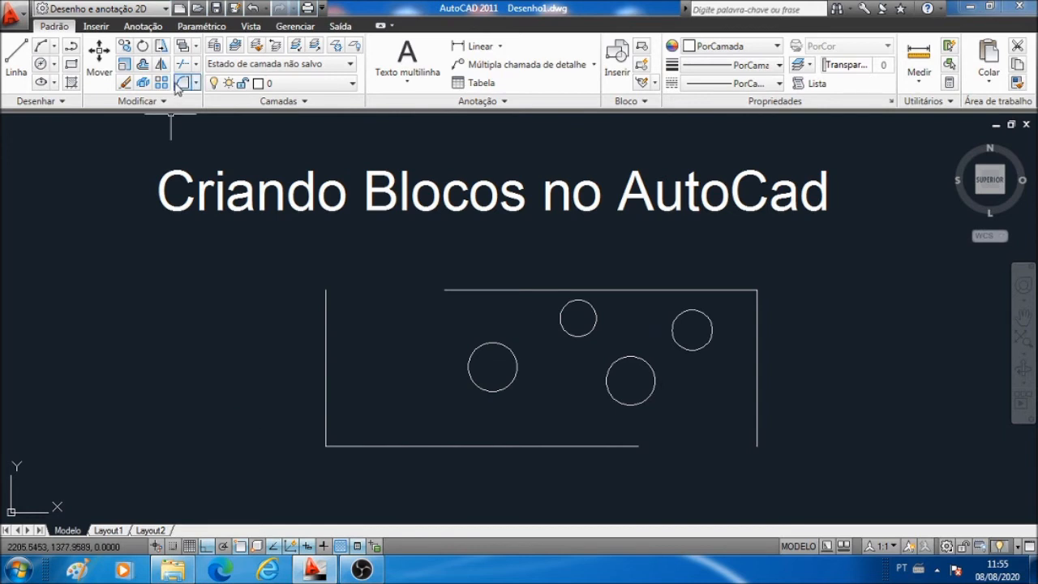
# Step: Move the rectangle's top line a short distance straight up
pyautogui.click(101, 65)
pyautogui.click(624, 290)
pyautogui.press('Return')
pyautogui.click(830, 329)
pyautogui.click(816, 296)
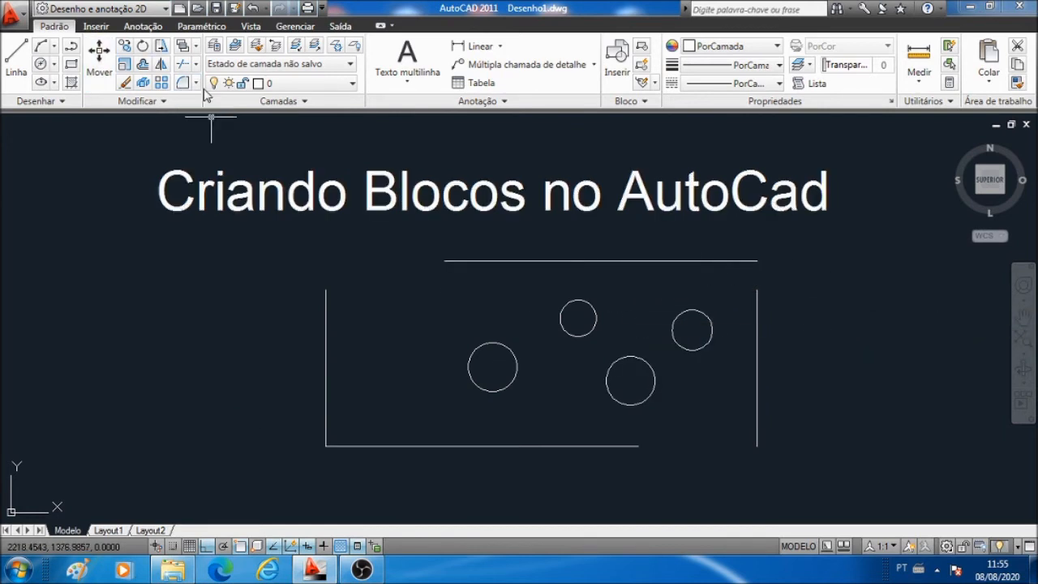
# Step: Move the lower middle circle horizontally to the left, beneath the small upper circle
pyautogui.click(89, 56)
pyautogui.click(645, 400)
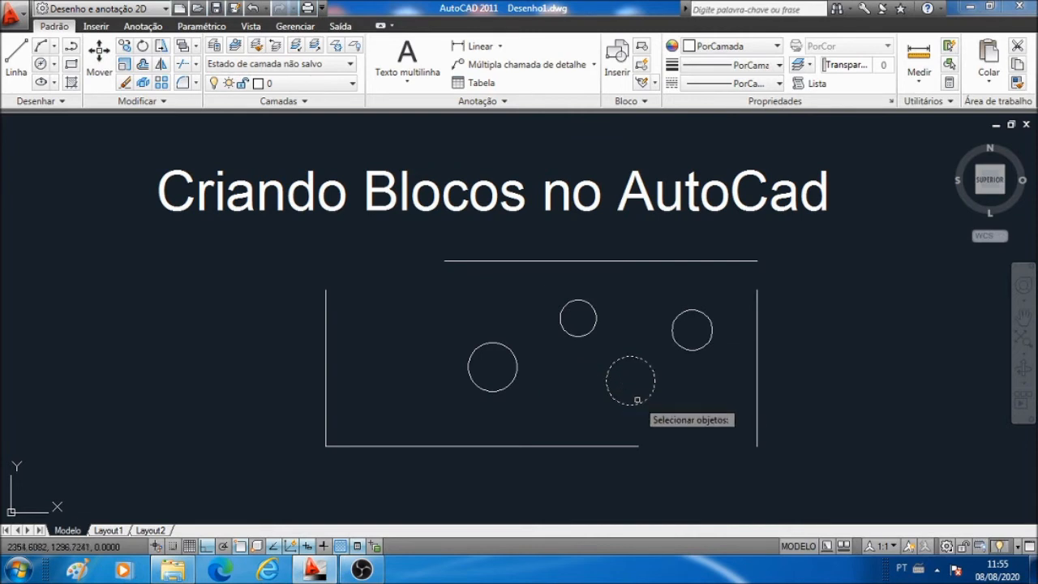
pyautogui.press('Return')
pyautogui.click(632, 378)
pyautogui.click(585, 378)
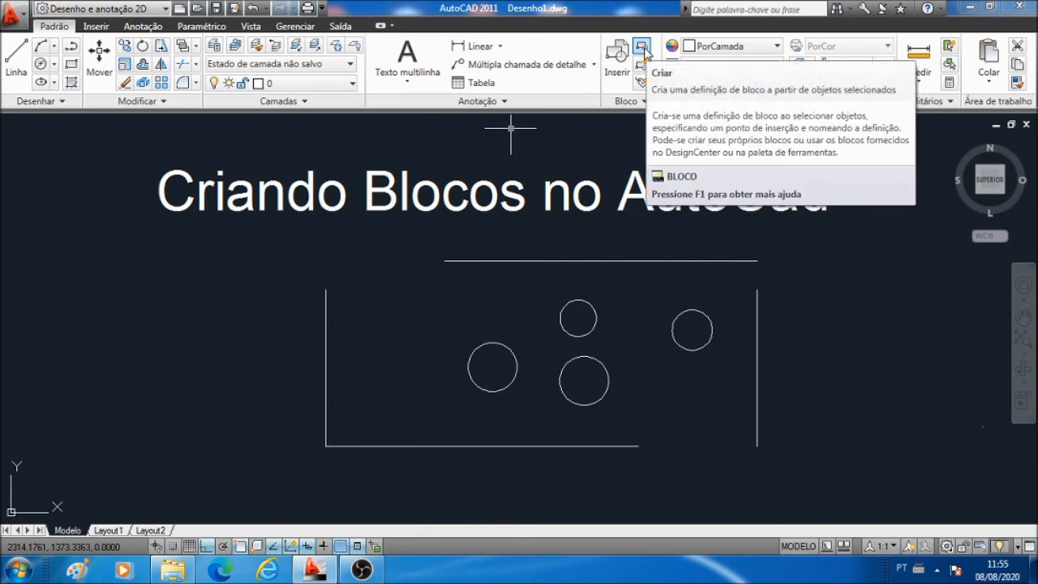
# Step: Redefine the existing Teste 2 block from all the separate lines and circles, with base point 0,0,0 and the objects converted to the block
pyautogui.click(641, 48)
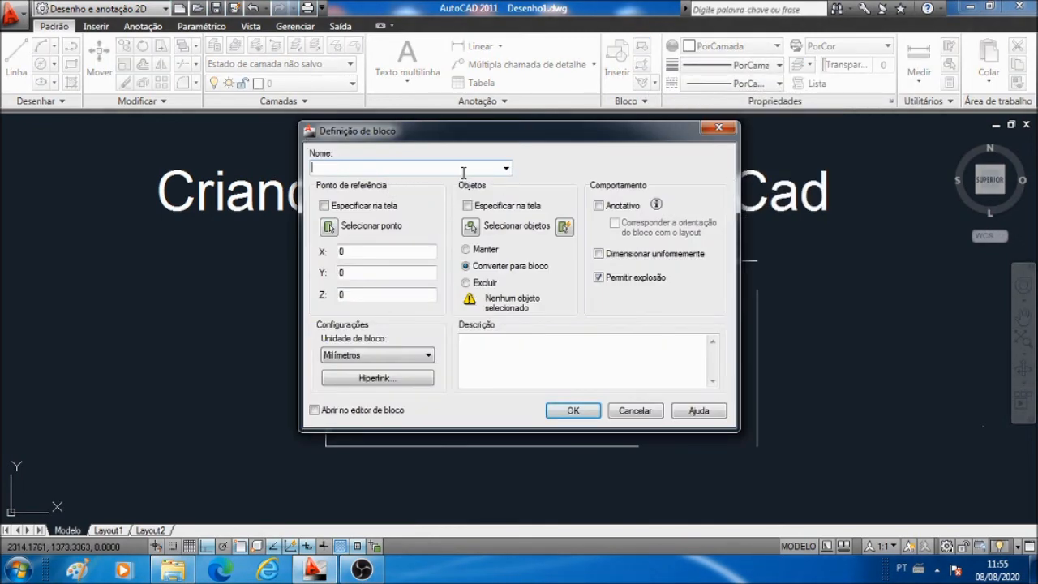
pyautogui.click(506, 168)
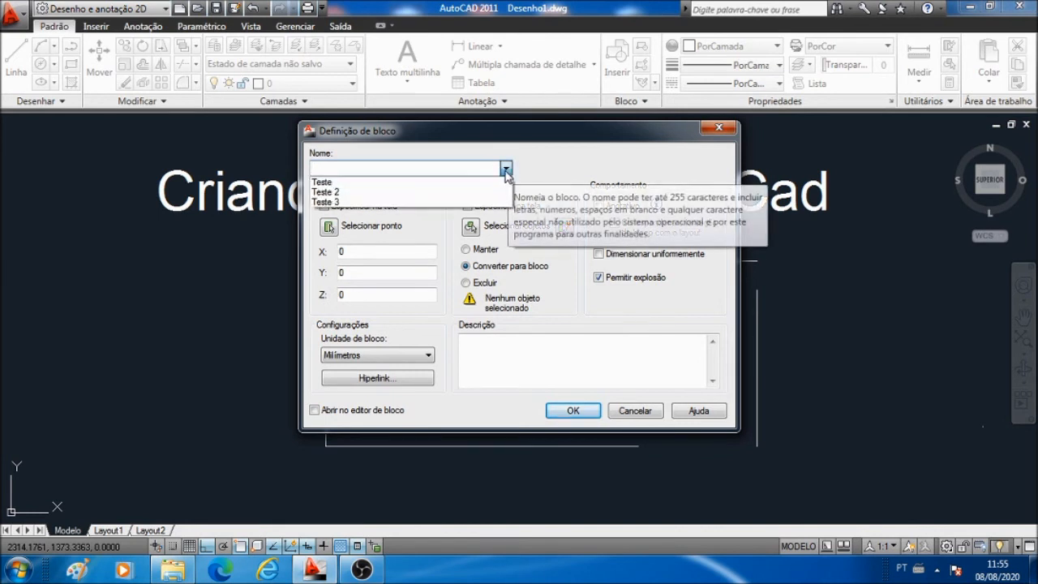
pyautogui.click(392, 193)
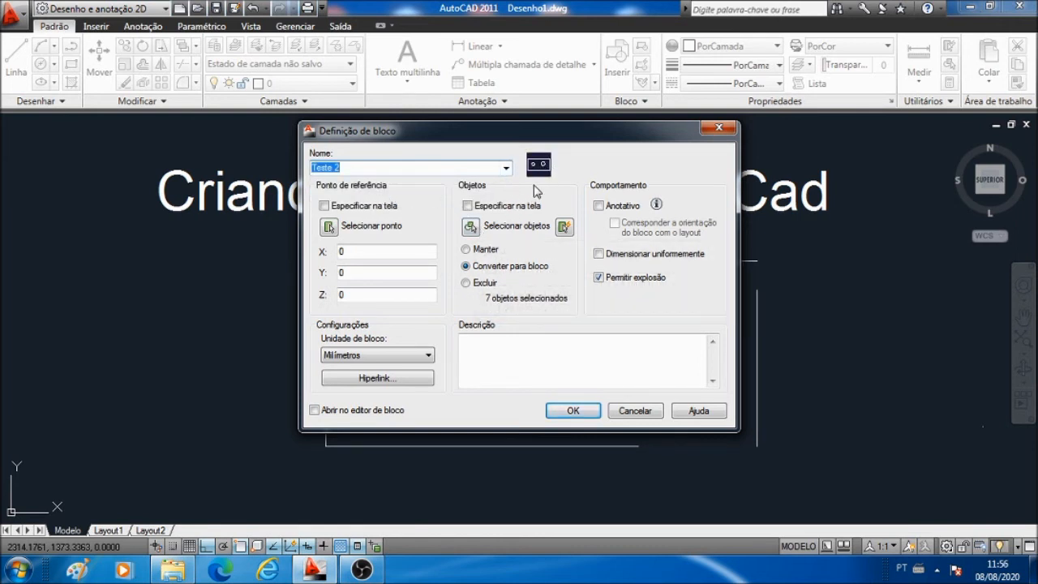
pyautogui.click(472, 227)
pyautogui.click(801, 480)
pyautogui.click(228, 252)
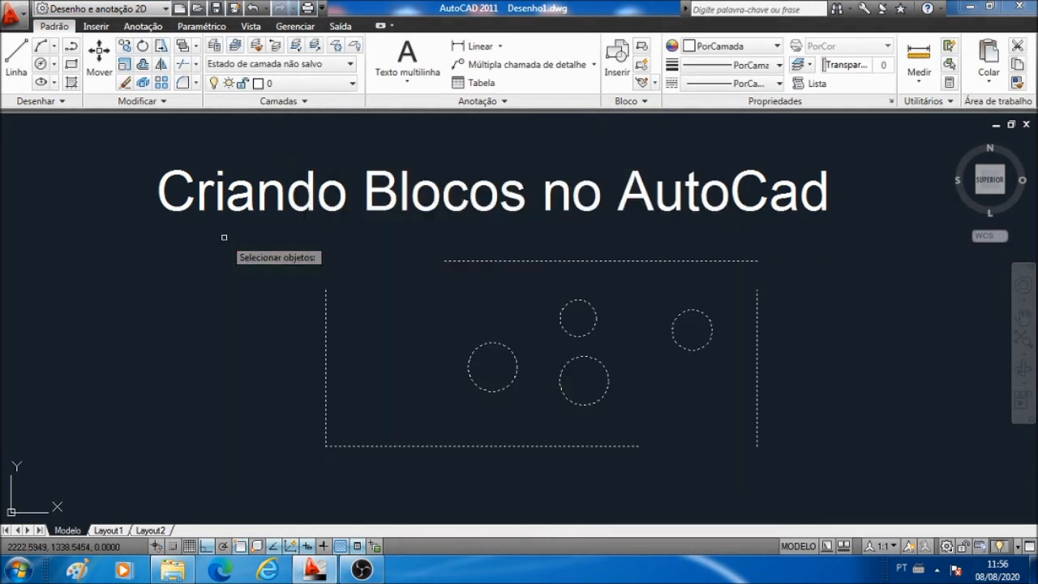
pyautogui.press('Return')
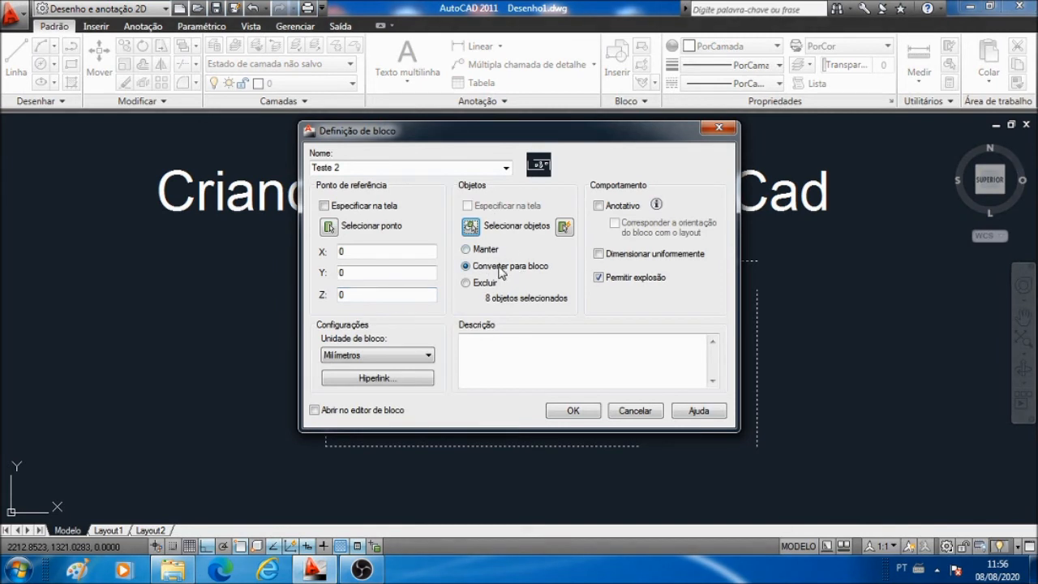
pyautogui.click(573, 411)
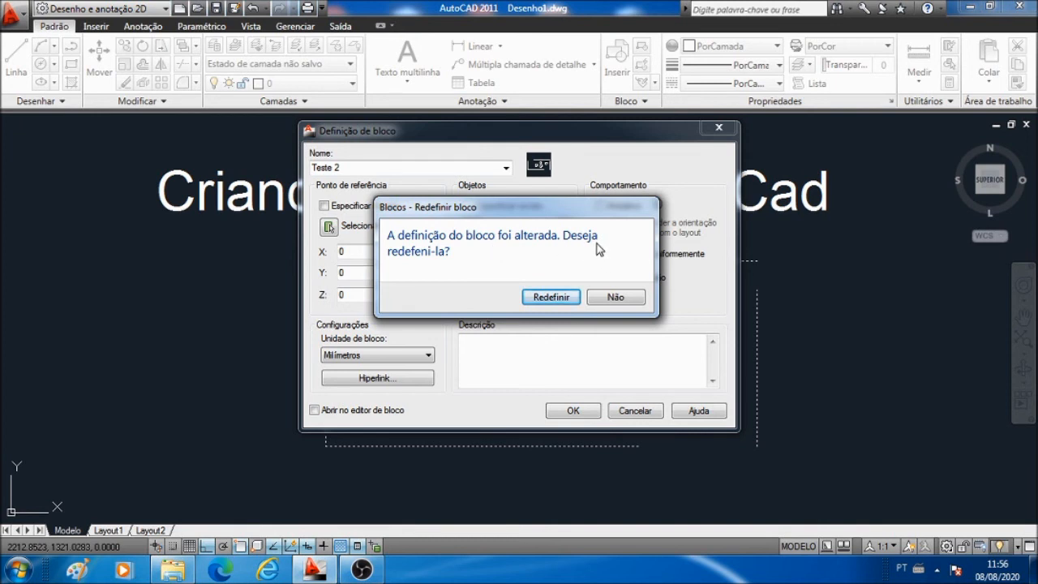
pyautogui.click(552, 297)
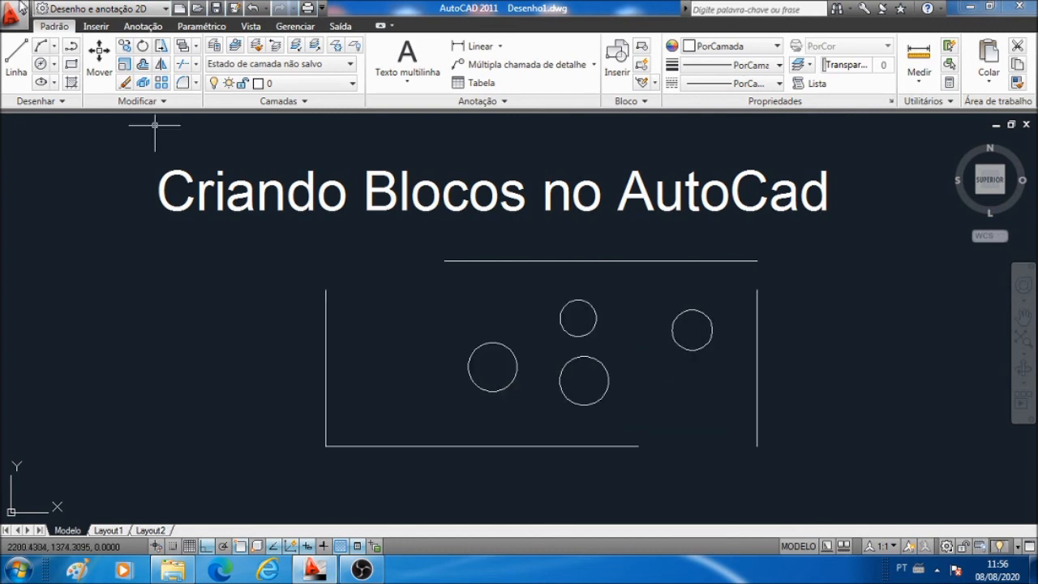
# Step: Move the redefined Teste 2 block horizontally to the left by about 26 units
pyautogui.click(97, 56)
pyautogui.click(326, 365)
pyautogui.press('Return')
pyautogui.click(270, 316)
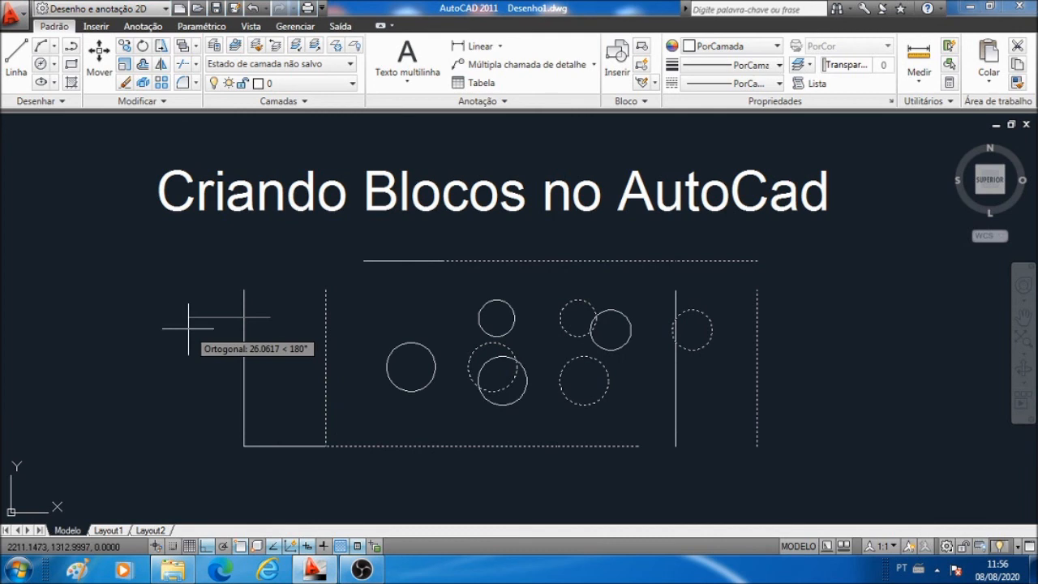
pyautogui.click(188, 328)
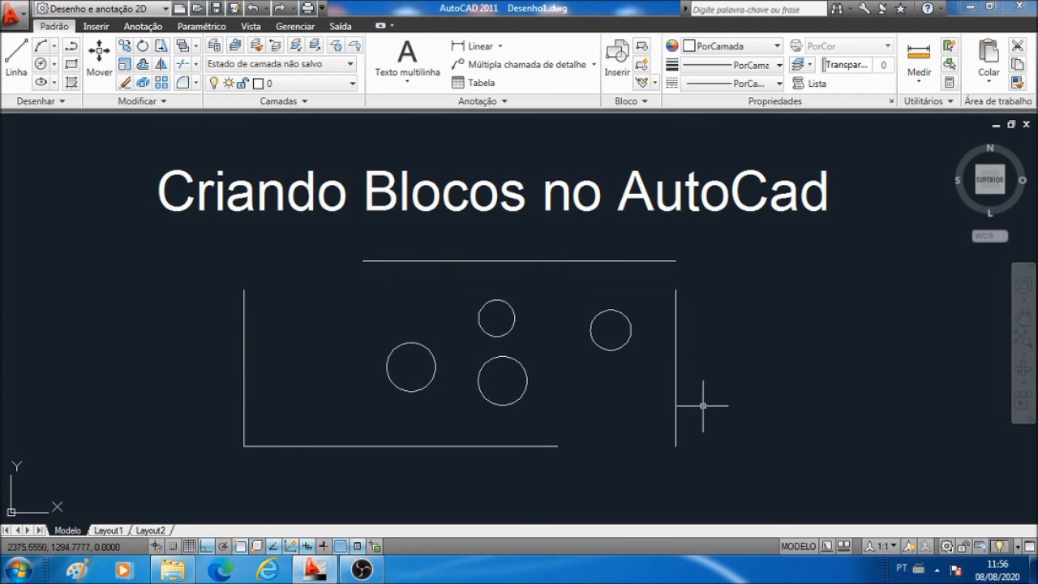
# Step: Move the Teste 2 block horizontally to the right, past its position before the last move
pyautogui.click(99, 51)
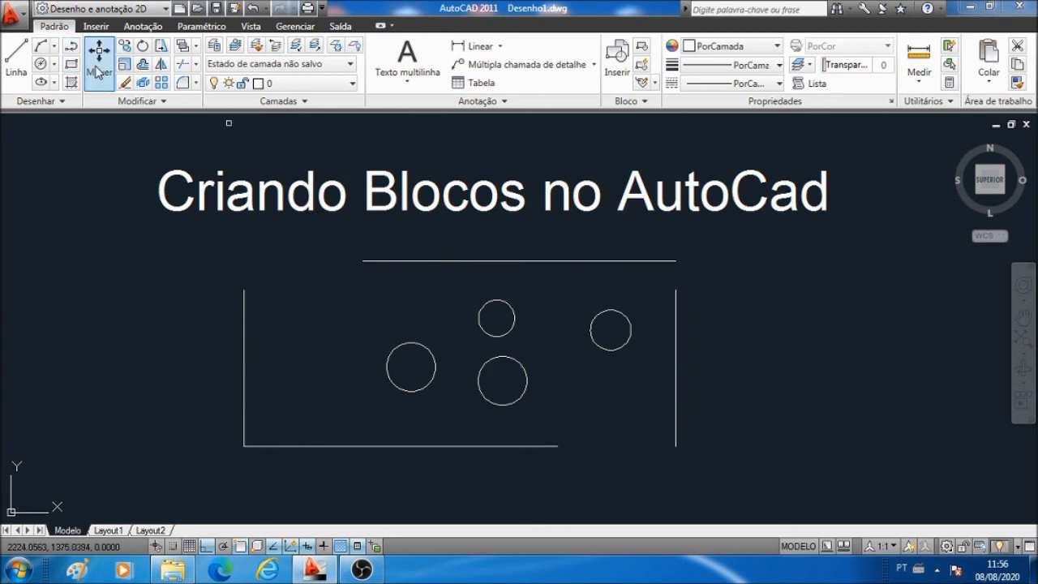
pyautogui.click(757, 413)
pyautogui.click(644, 332)
pyautogui.press('Return')
pyautogui.click(626, 492)
pyautogui.click(770, 492)
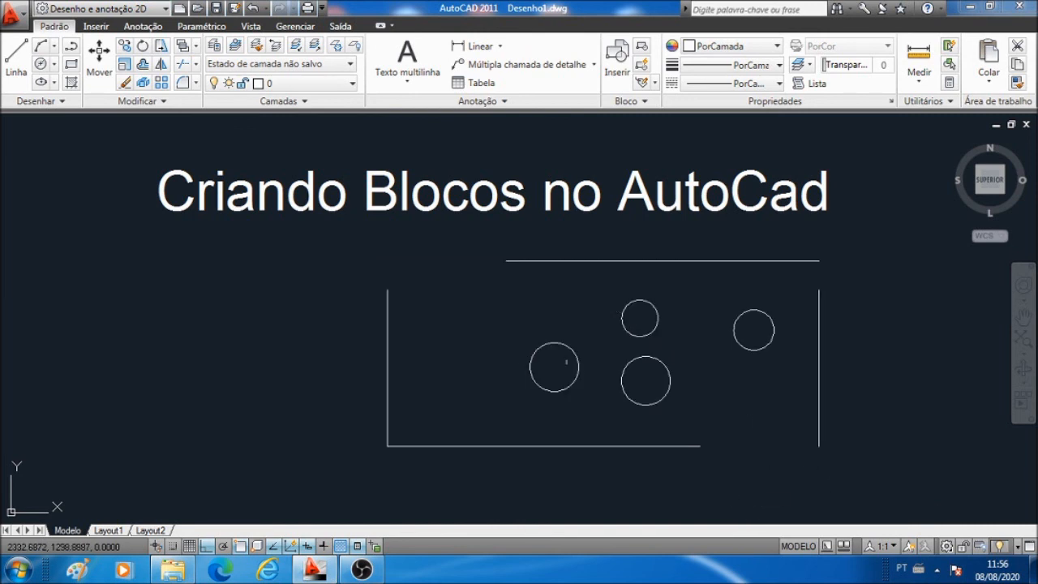